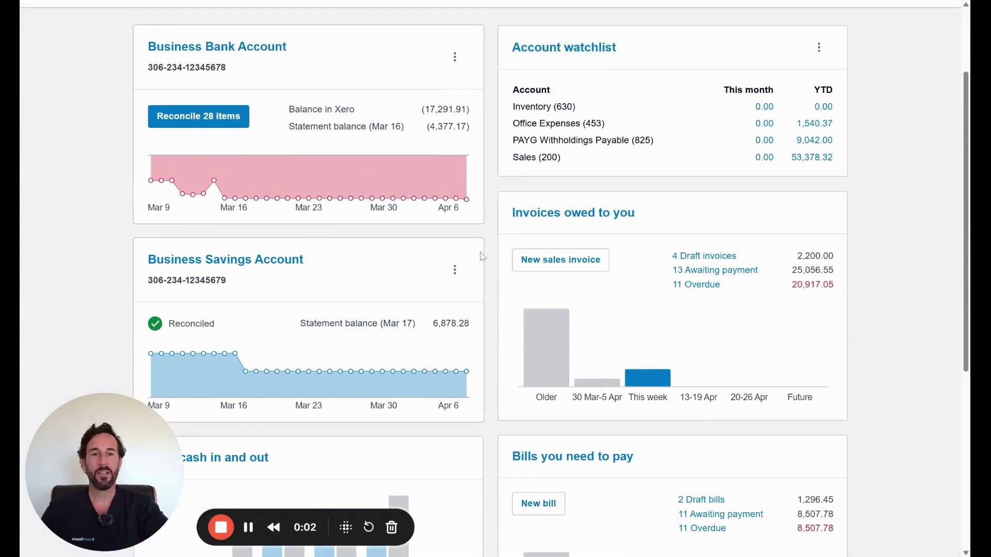
From the dashboard's Bills you need to pay, open the 1,181.25 AUD draft RENT bill.
{"action": "scroll", "coordinate": [479, 256], "scroll_direction": "down", "scroll_amount": 2}
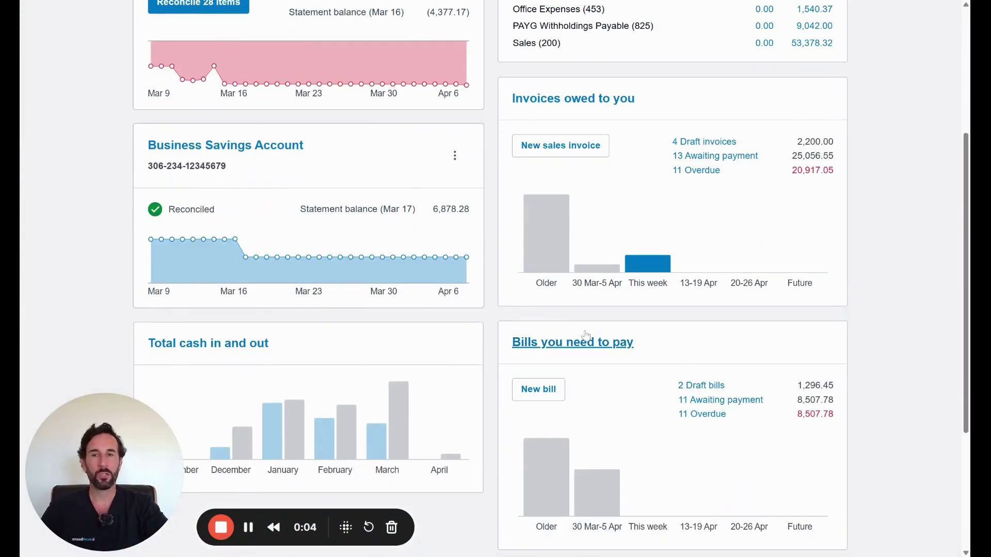
{"action": "left_click", "coordinate": [573, 340]}
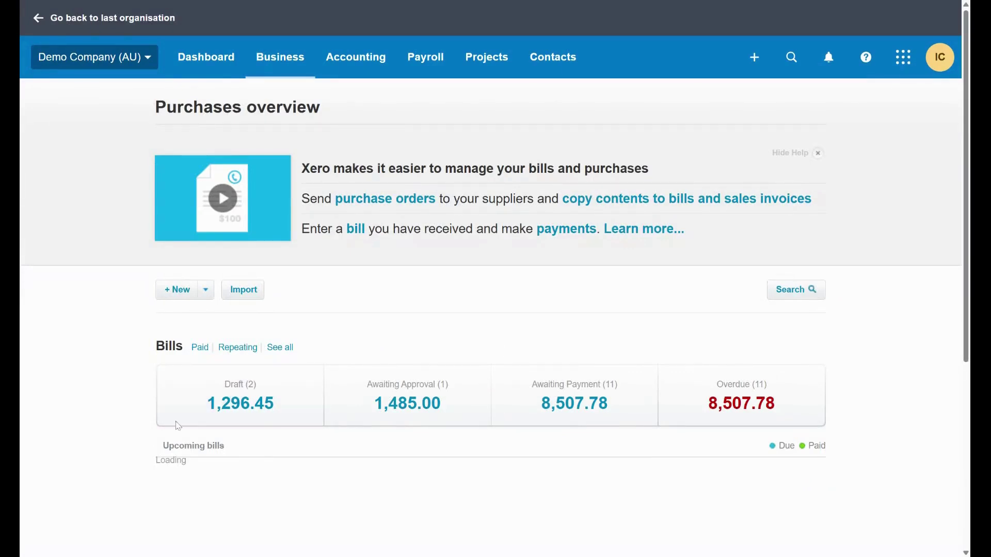
{"action": "left_click", "coordinate": [206, 291]}
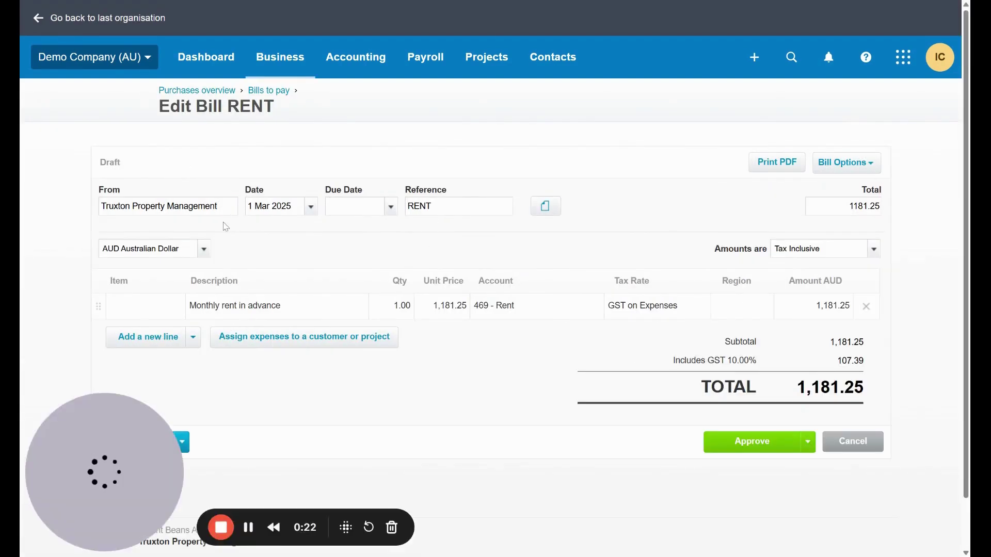
Replace the bill's supplier by searching 'trux' and choosing Truxton Property Management.
{"action": "left_click_drag", "start_coordinate": [217, 206], "coordinate": [50, 213]}
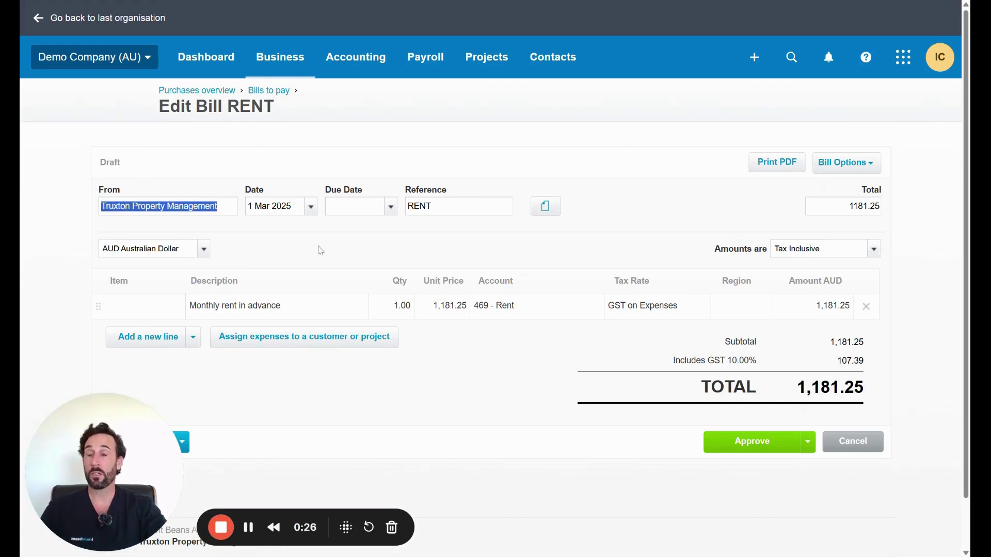
{"action": "type", "text": "trux"}
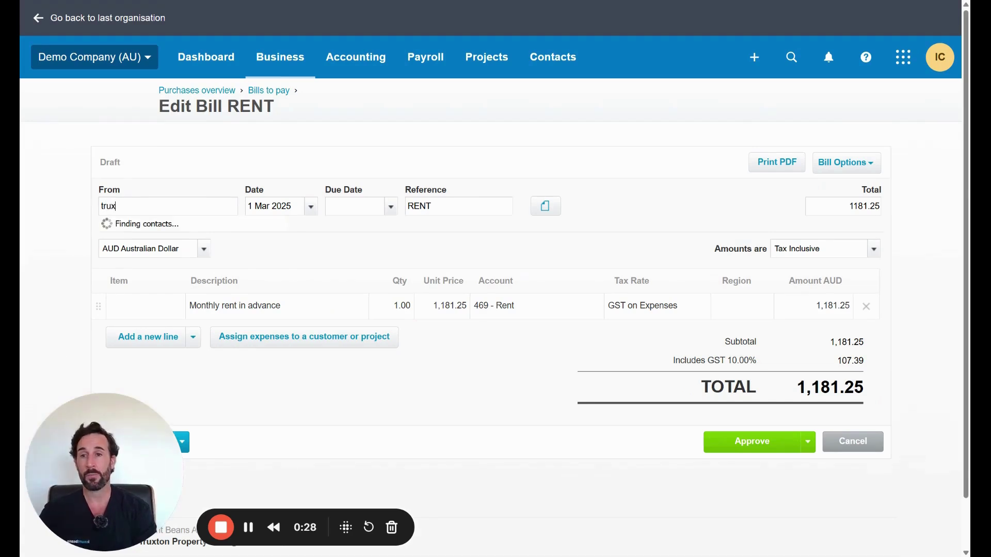
{"action": "left_click", "coordinate": [230, 238]}
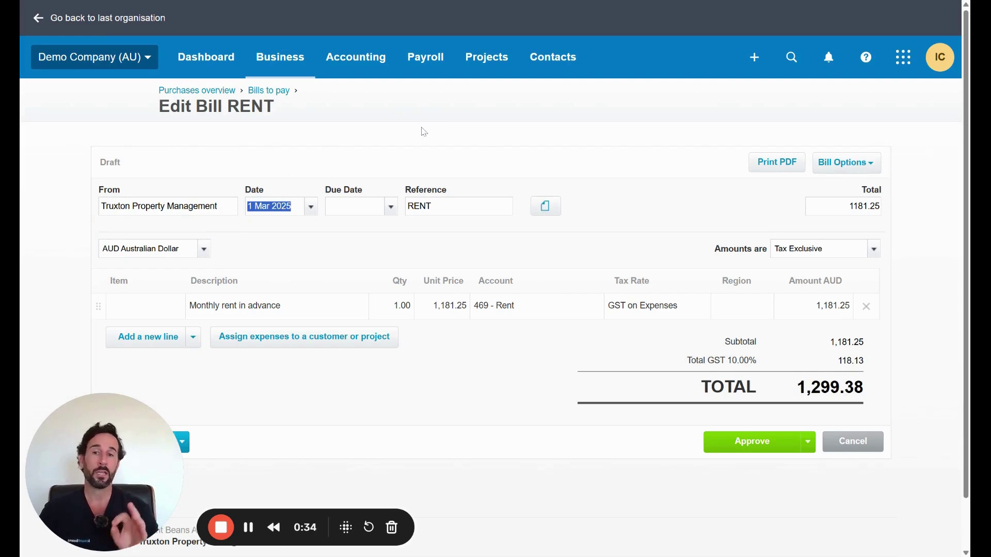
{"action": "left_click", "coordinate": [553, 57]}
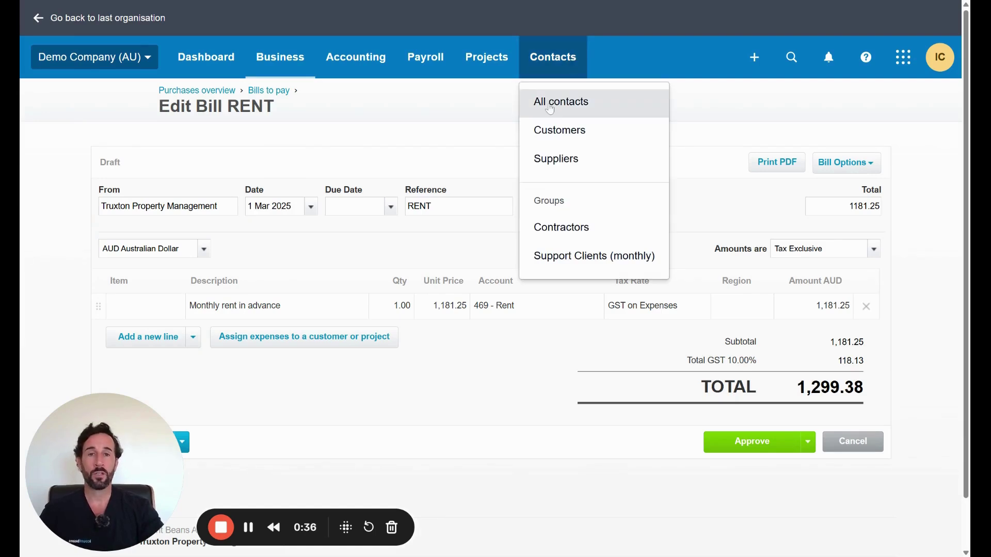
{"action": "left_click", "coordinate": [416, 163]}
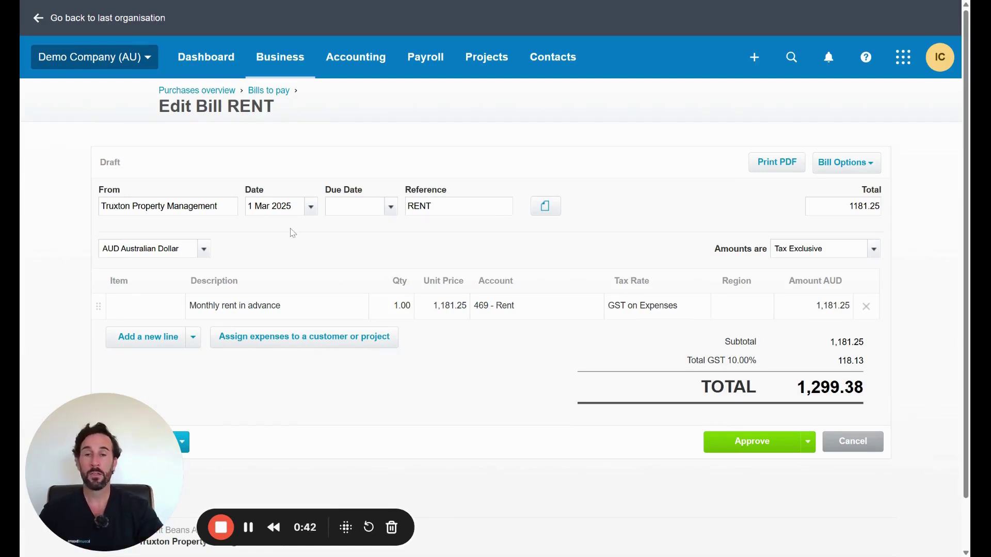
Keep the 1 Mar 2025 bill date and set the due date seven days later with +7.
{"action": "left_click", "coordinate": [311, 206]}
{"action": "key", "text": "Escape"}
{"action": "left_click", "coordinate": [340, 206]}
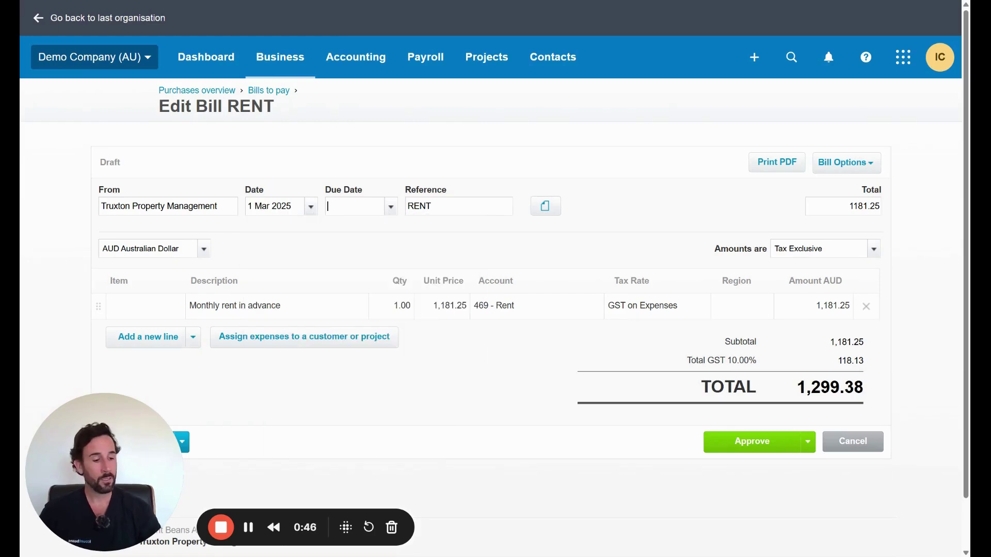
{"action": "type", "text": "+7"}
{"action": "key", "text": "Tab"}
Change the reference from RENT to 'Rent for March 2025 Month'.
{"action": "left_click", "coordinate": [432, 207]}
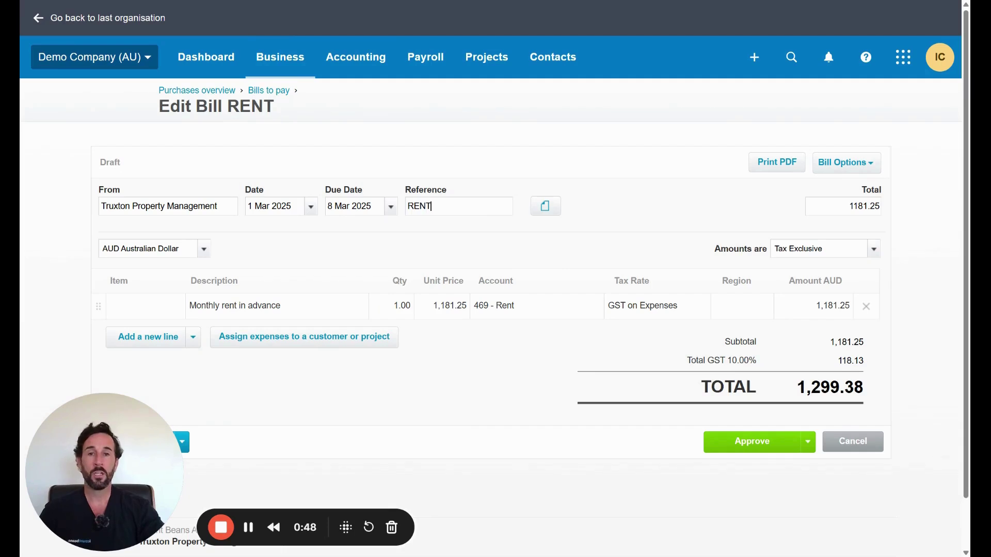
{"action": "left_click_drag", "start_coordinate": [432, 206], "coordinate": [395, 209]}
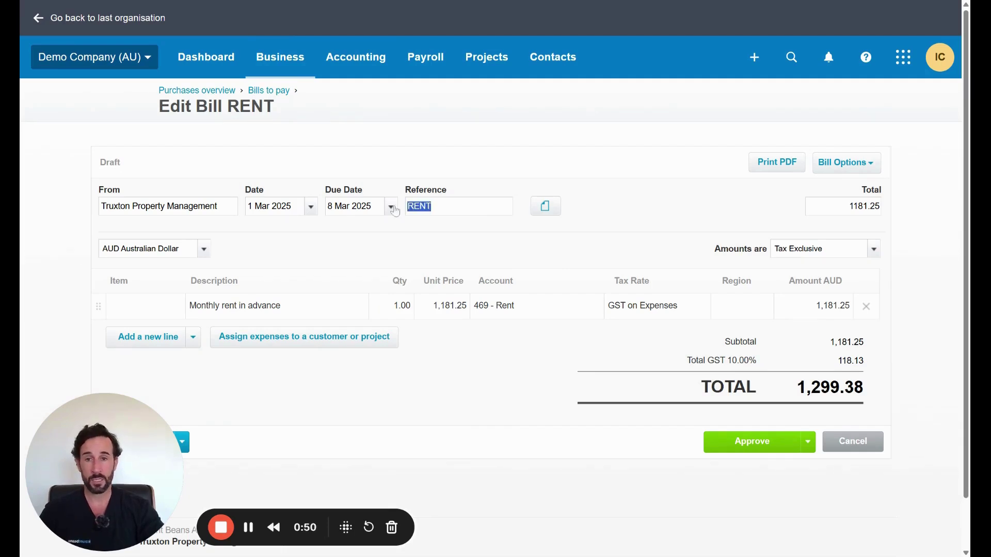
{"action": "type", "text": "Rent"}
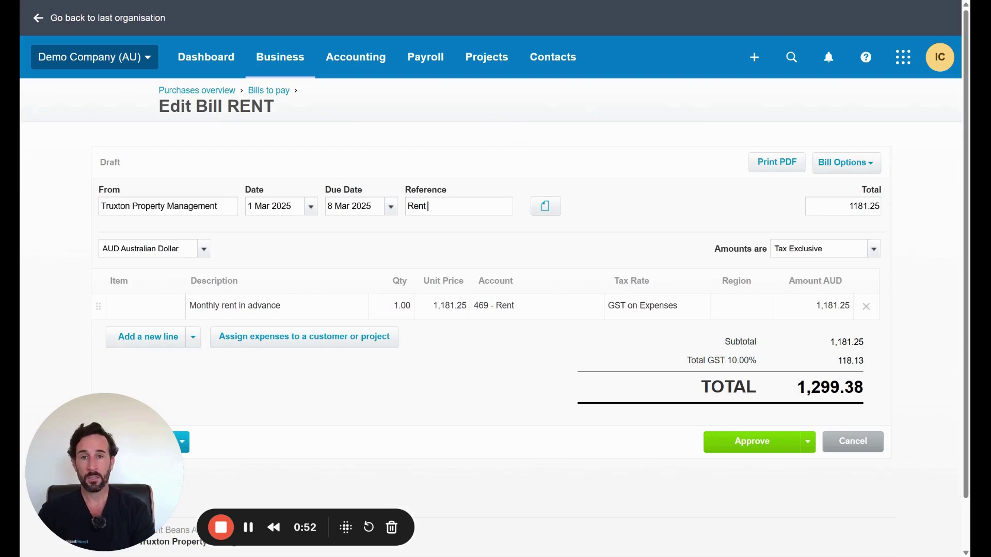
{"action": "type", "text": " for March 2025"}
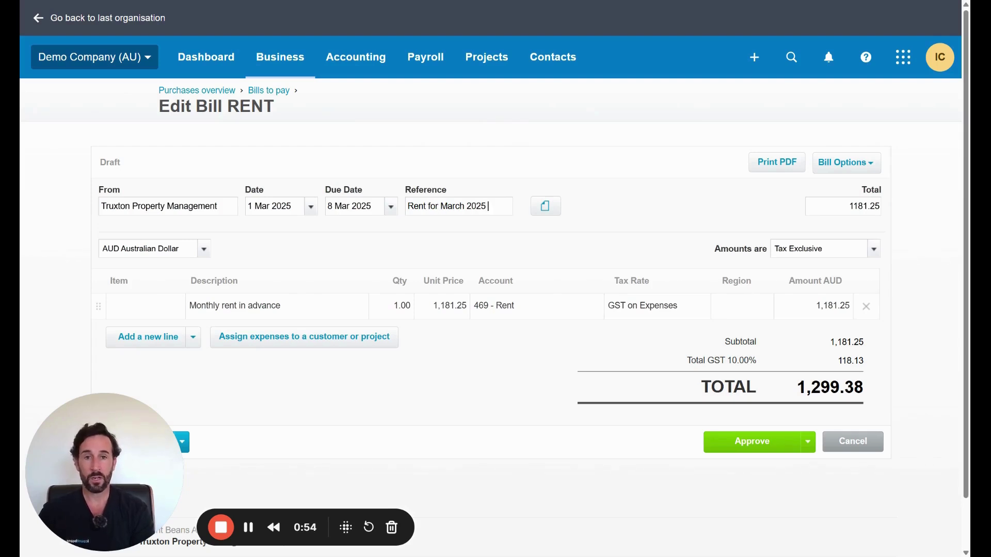
{"action": "type", "text": " Month"}
{"action": "key", "text": "Tab"}
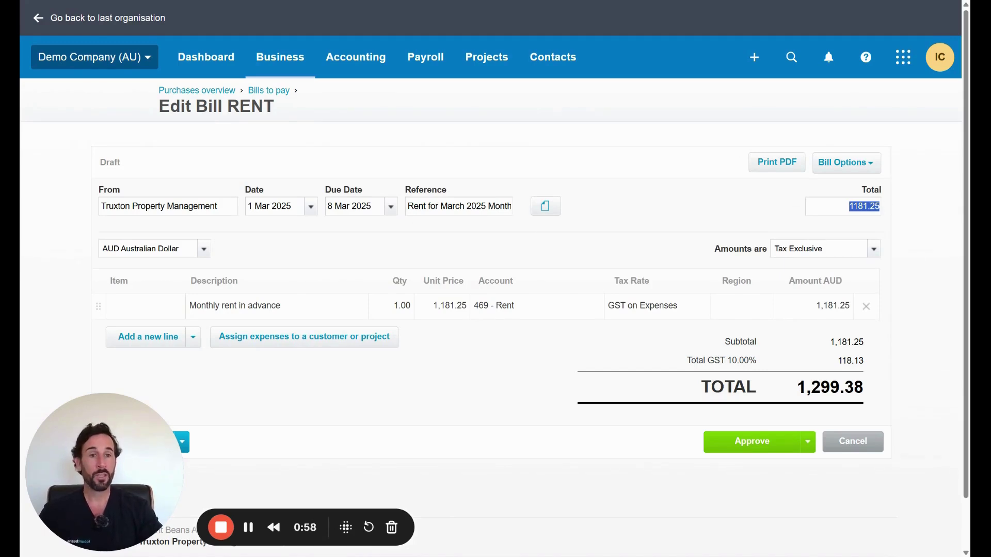
{"action": "left_click", "coordinate": [337, 360]}
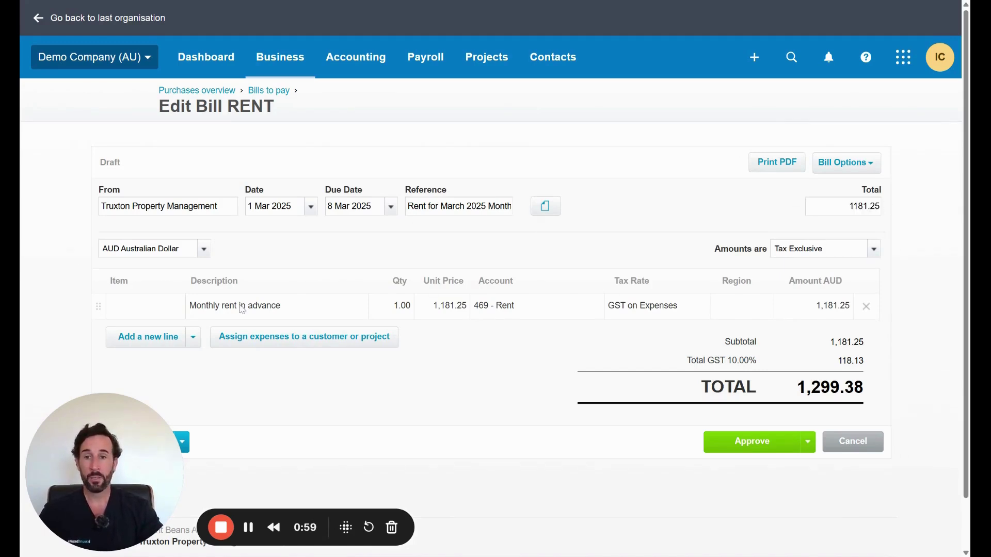
Re-code the rent line to account 469 - Rent.
{"action": "left_click", "coordinate": [510, 314]}
{"action": "type", "text": "rent"}
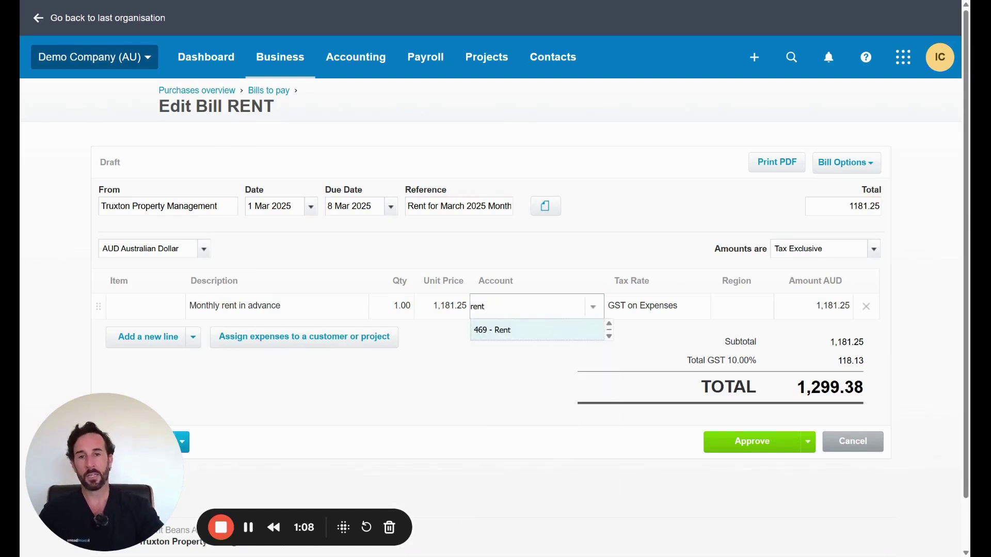
{"action": "left_click", "coordinate": [537, 331]}
{"action": "left_click", "coordinate": [549, 387]}
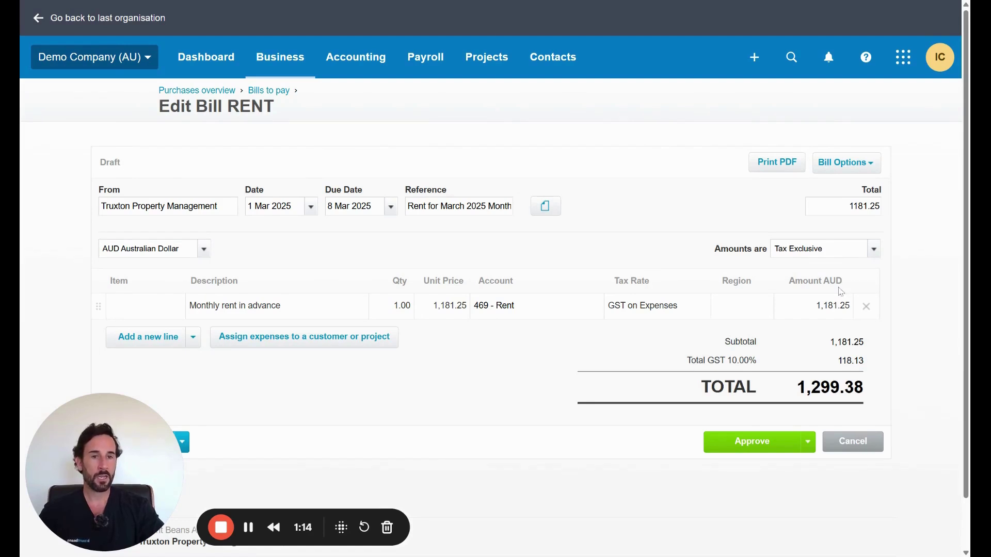
Switch Amounts are to Tax Inclusive, making the total 1,181.25 with 107.39 GST included.
{"action": "left_click_drag", "start_coordinate": [837, 360], "coordinate": [869, 369]}
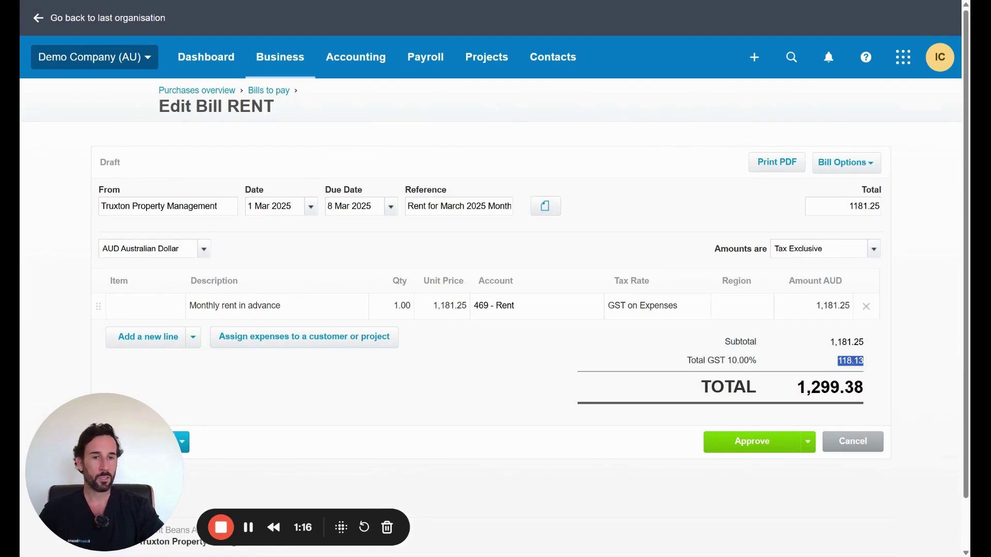
{"action": "left_click_drag", "start_coordinate": [797, 387], "coordinate": [877, 391]}
{"action": "left_click_drag", "start_coordinate": [846, 207], "coordinate": [901, 211]}
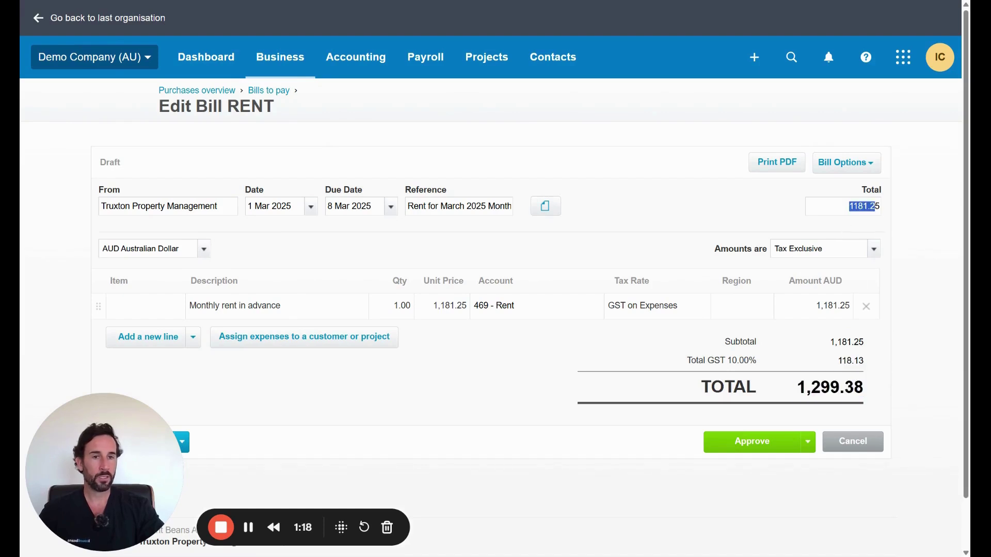
{"action": "left_click_drag", "start_coordinate": [795, 398], "coordinate": [874, 395]}
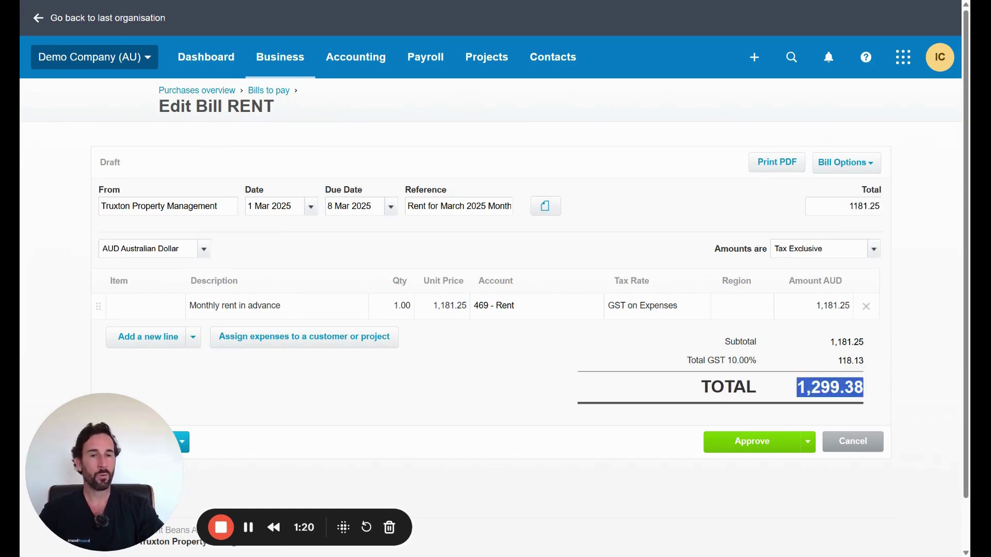
{"action": "triple_click", "coordinate": [703, 254]}
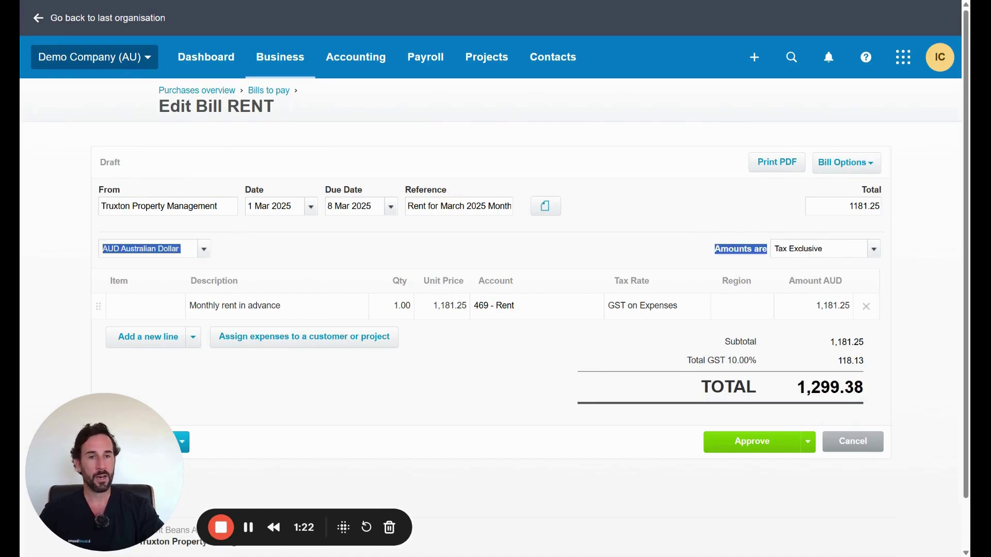
{"action": "left_click", "coordinate": [873, 249]}
{"action": "left_click", "coordinate": [801, 293]}
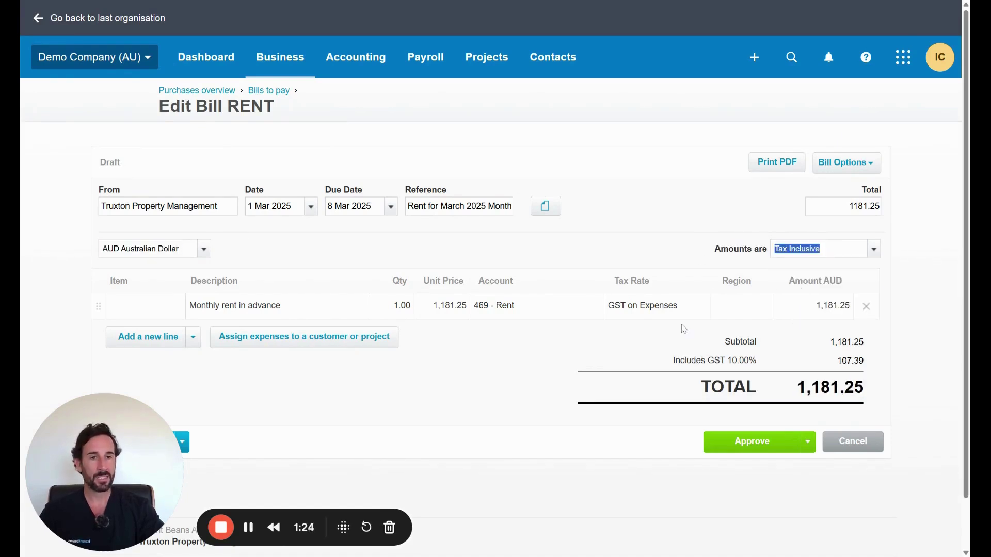
{"action": "mouse_move", "coordinate": [855, 373]}
{"action": "left_mouse_down"}
{"action": "mouse_move", "coordinate": [871, 362]}
{"action": "mouse_move", "coordinate": [837, 361]}
{"action": "mouse_move", "coordinate": [871, 362]}
{"action": "left_mouse_up"}
{"action": "left_click", "coordinate": [837, 361]}
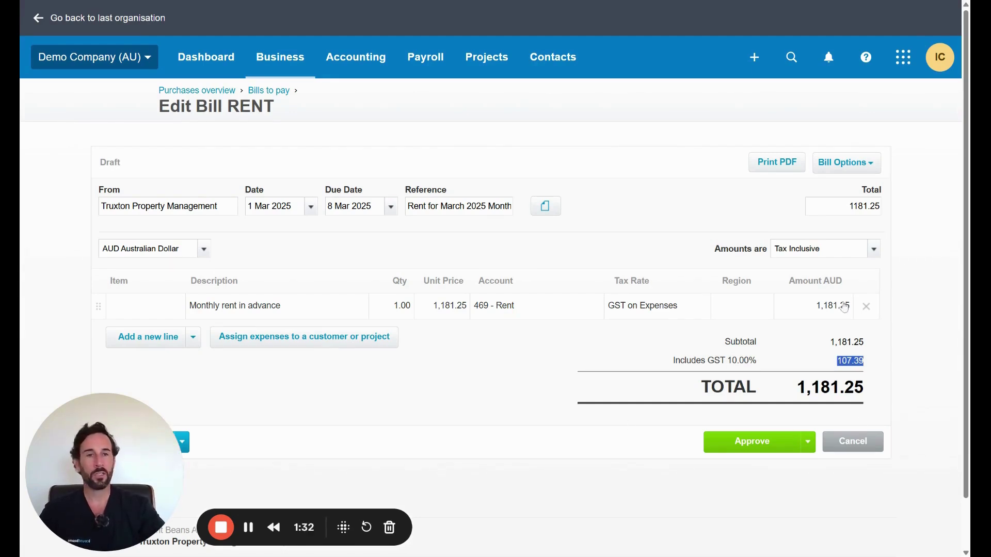
{"action": "left_click", "coordinate": [751, 340]}
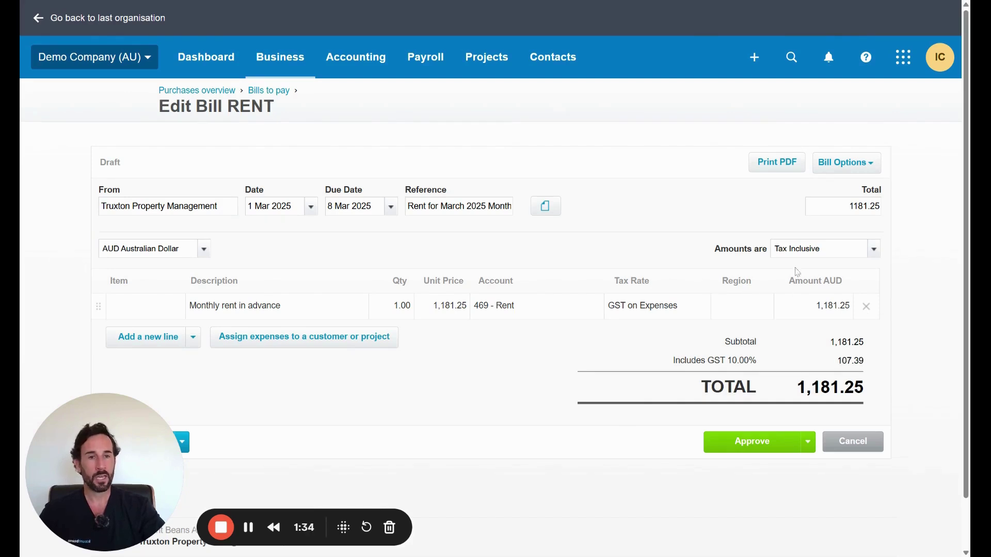
Approve the 1,181.25 Truxton rent bill and open its Related Files attachments panel.
{"action": "left_click", "coordinate": [753, 444]}
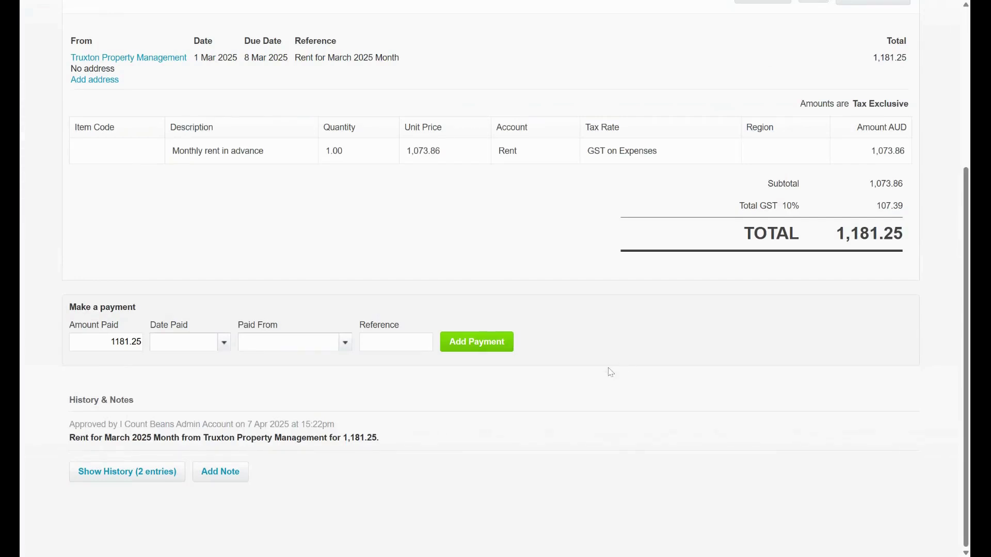
{"action": "scroll", "coordinate": [610, 372], "scroll_direction": "up", "scroll_amount": 3}
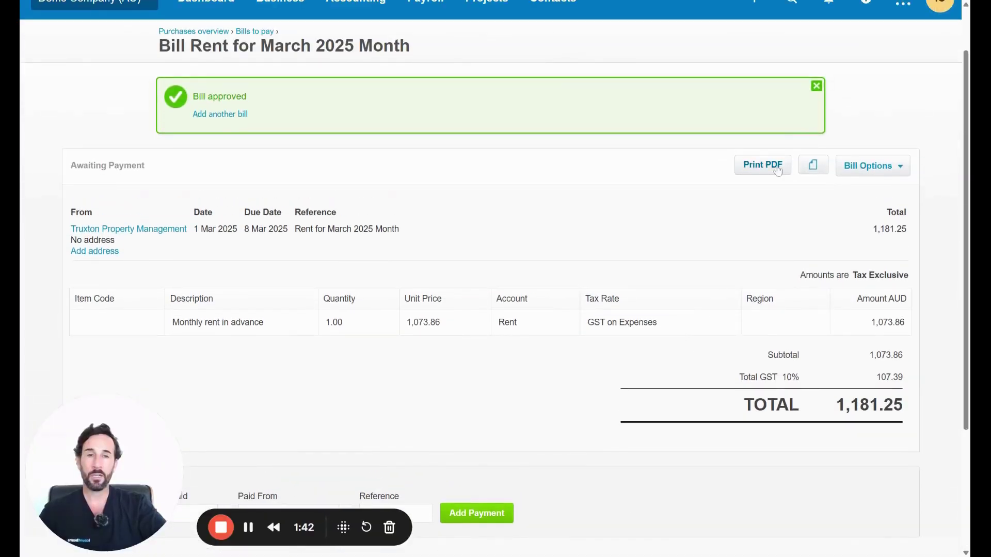
{"action": "left_click", "coordinate": [813, 166]}
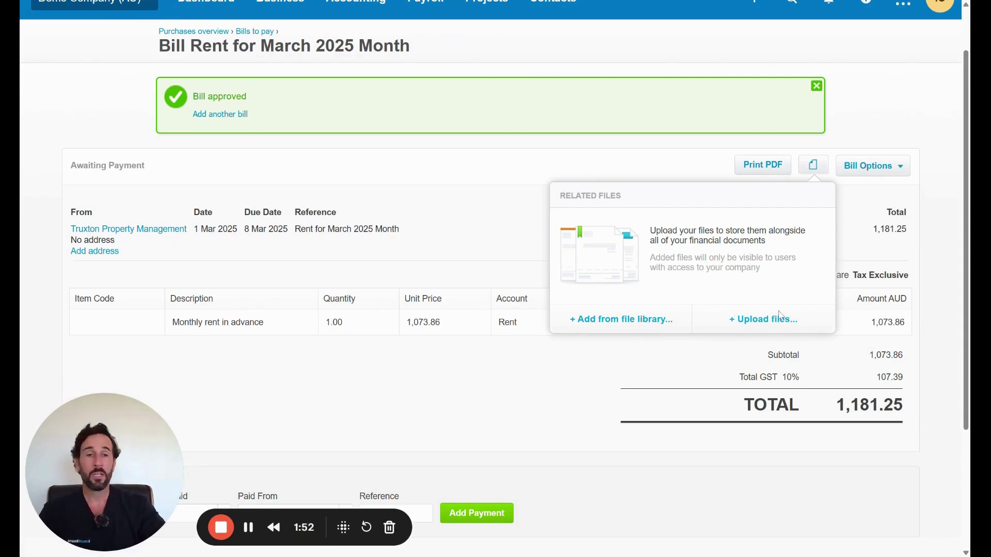
{"action": "left_click", "coordinate": [549, 392]}
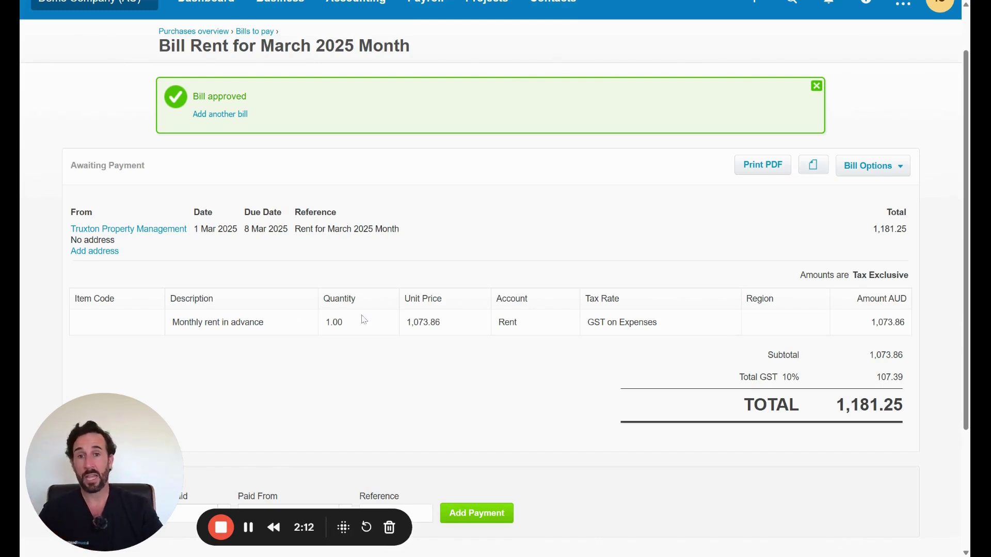
{"action": "left_click_drag", "start_coordinate": [518, 323], "coordinate": [497, 324]}
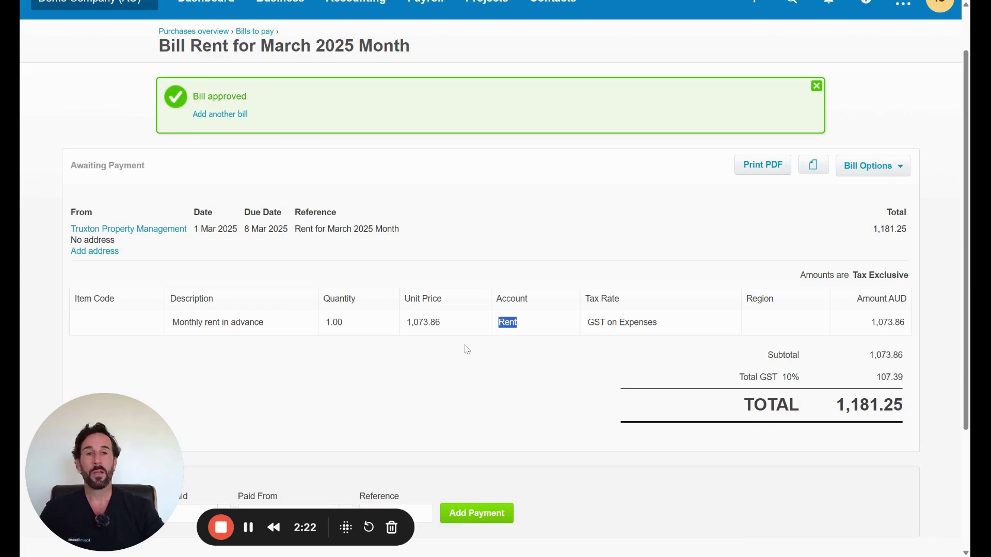
{"action": "left_click", "coordinate": [813, 165]}
{"action": "left_click", "coordinate": [533, 207]}
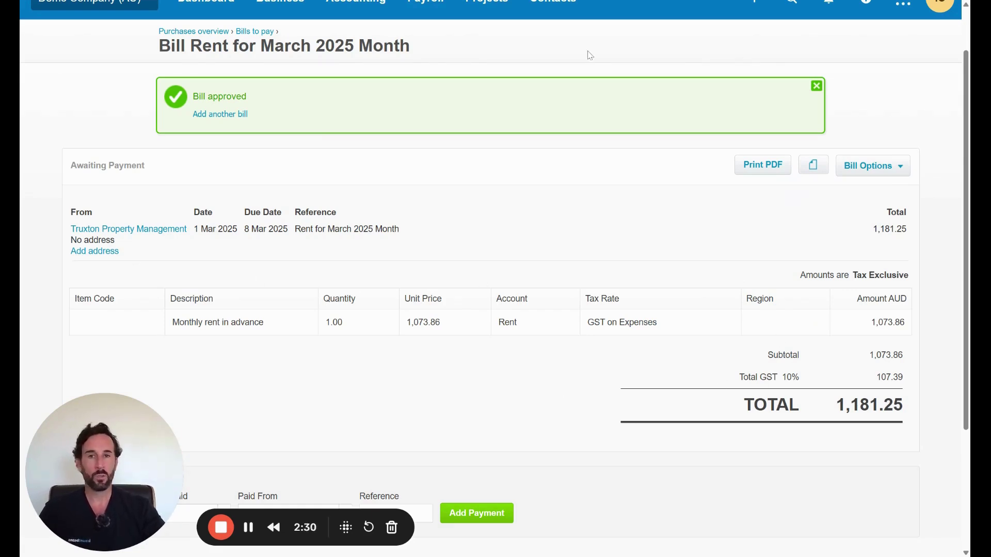
{"action": "left_click", "coordinate": [812, 166]}
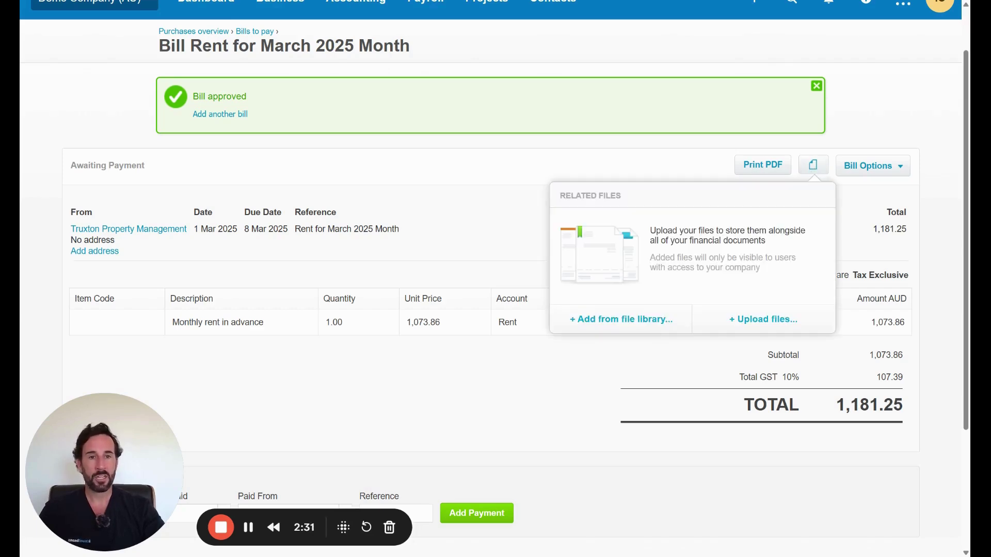
{"action": "left_click", "coordinate": [552, 408]}
Set the 1181.25 payment's Date Paid to 11 Mar 2025 and Paid From to 090 - Business Bank Account.
{"action": "scroll", "coordinate": [294, 418], "scroll_direction": "down", "scroll_amount": 3}
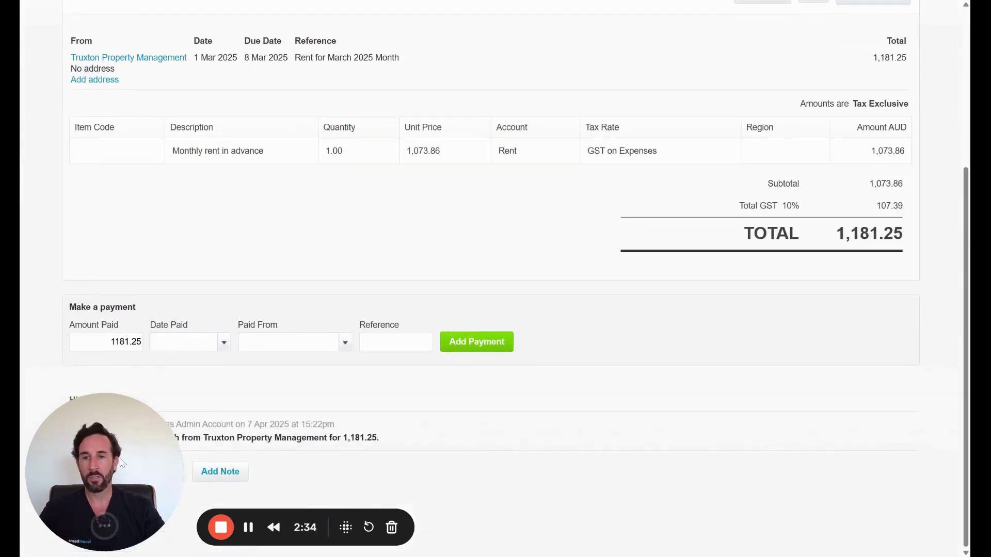
{"action": "left_click_drag", "start_coordinate": [915, 448], "coordinate": [842, 460]}
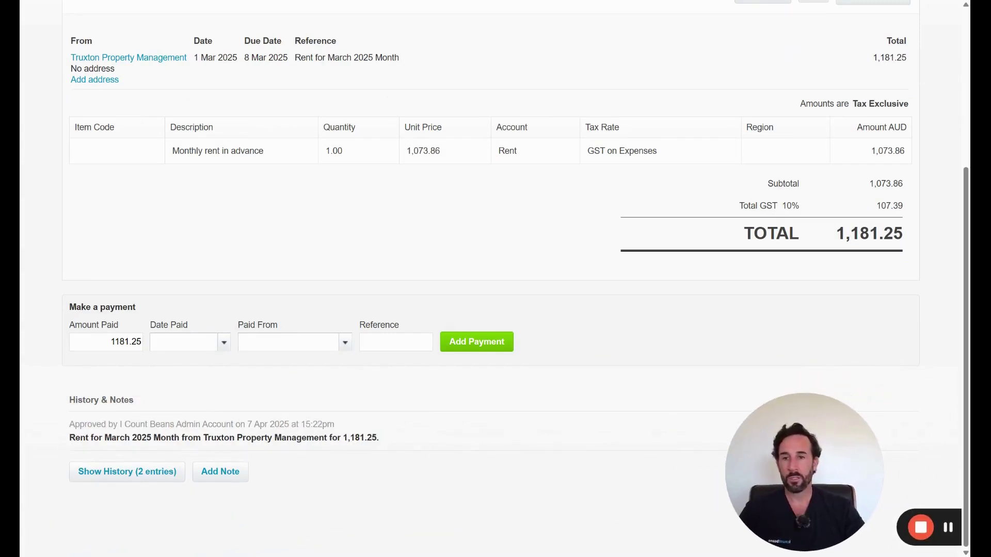
{"action": "left_click", "coordinate": [224, 343]}
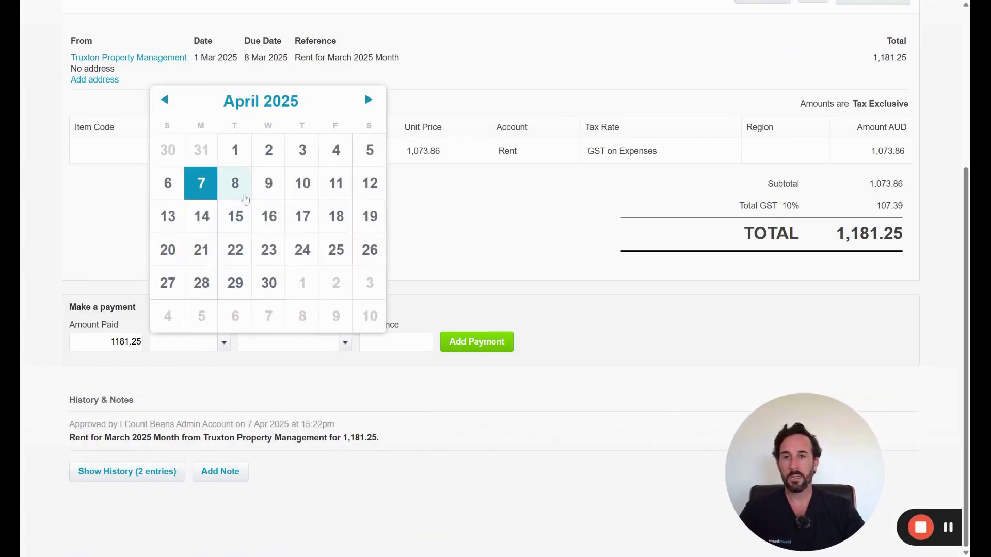
{"action": "left_click", "coordinate": [164, 100]}
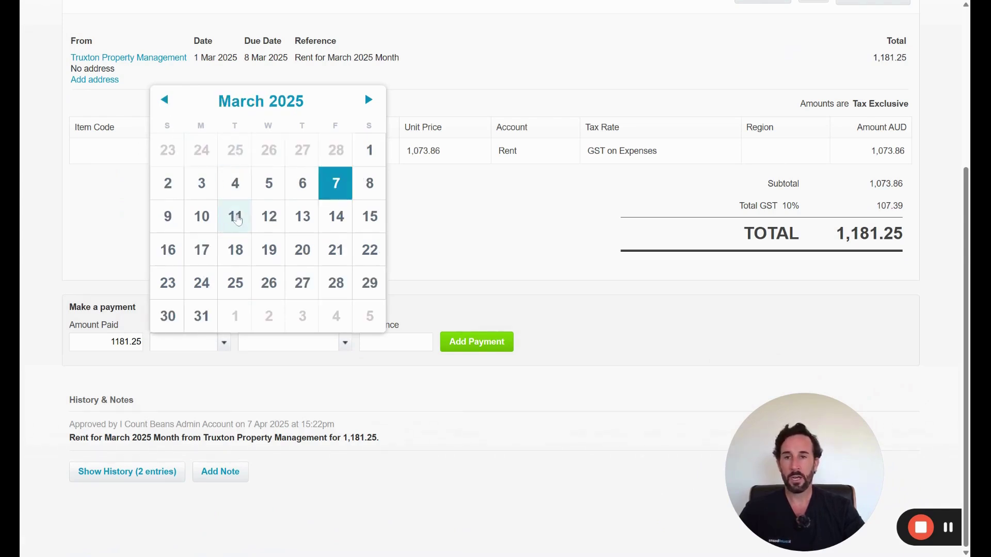
{"action": "left_click", "coordinate": [236, 217]}
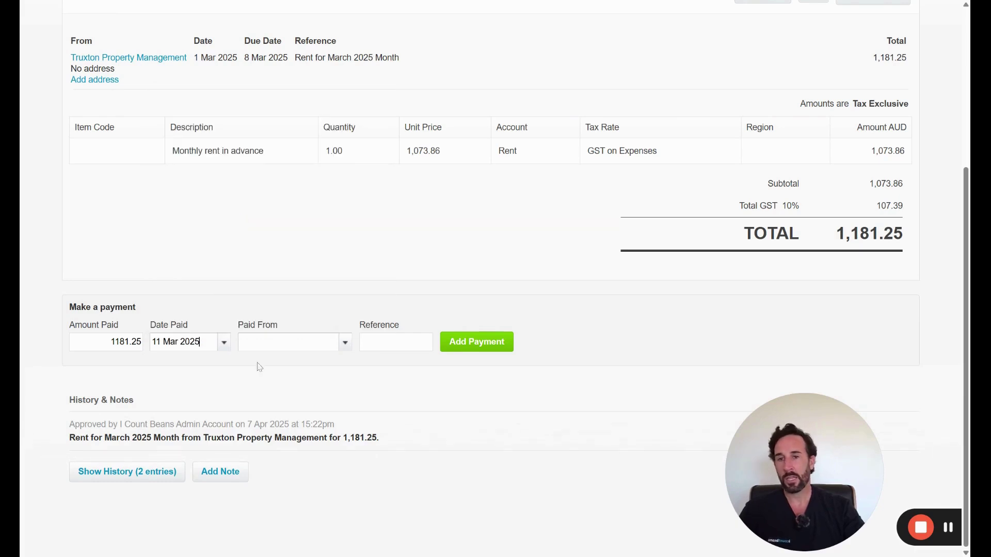
{"action": "left_click", "coordinate": [341, 352]}
{"action": "left_click", "coordinate": [304, 395]}
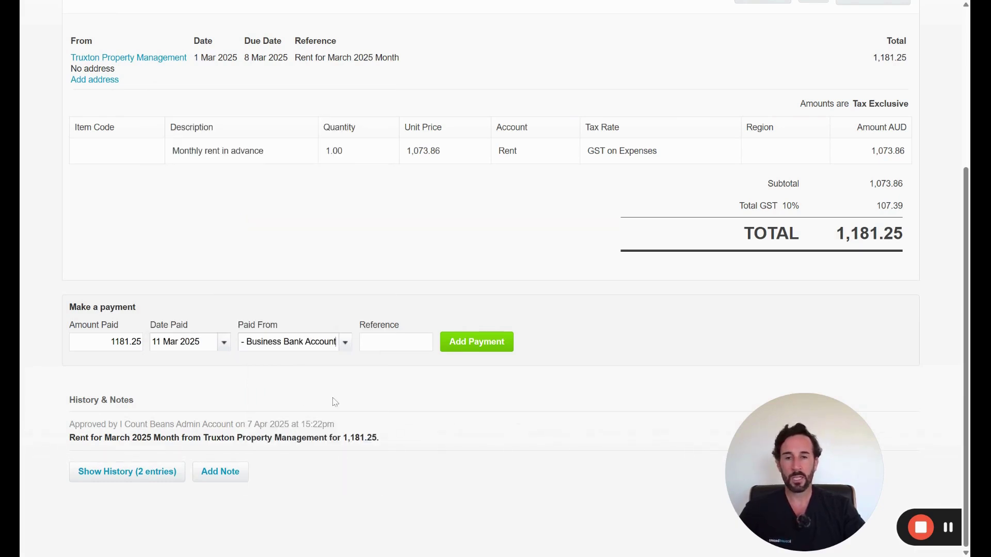
{"action": "scroll", "coordinate": [419, 453], "scroll_direction": "up", "scroll_amount": 2}
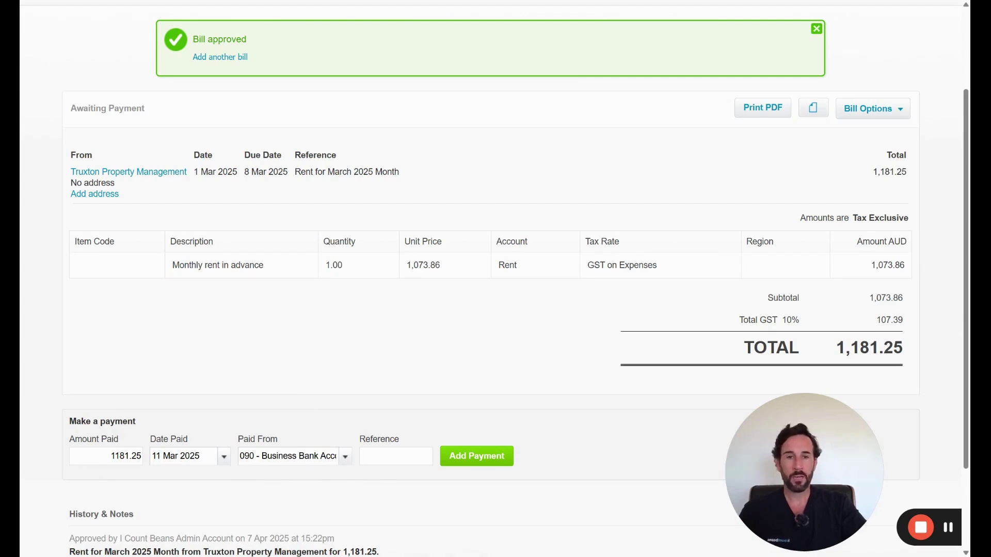
Open Reconcile 28 items for Business Bank Account and compare the 1,181.25 Truxton line with its suggested bill.
{"action": "scroll", "coordinate": [253, 307], "scroll_direction": "up", "scroll_amount": 3}
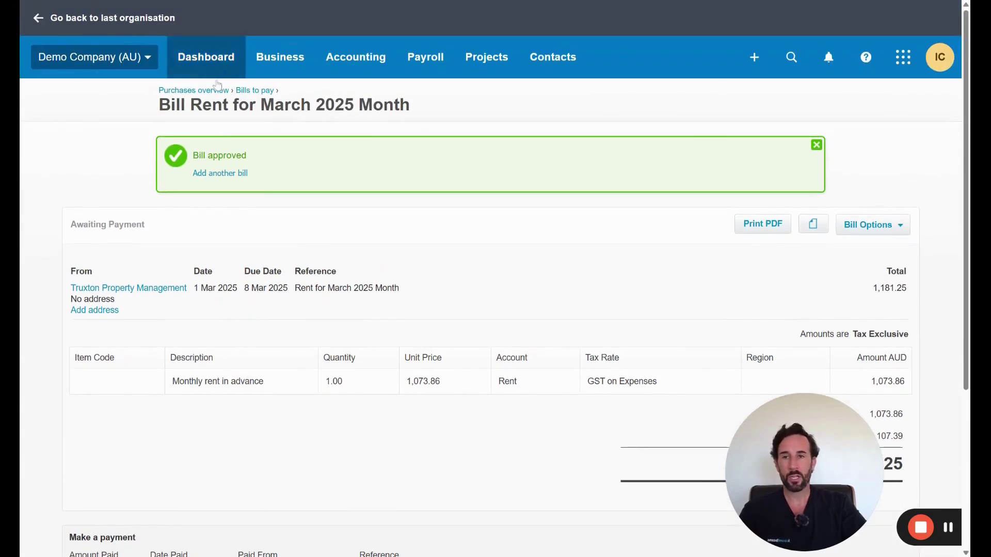
{"action": "scroll", "coordinate": [217, 86], "scroll_direction": "down", "scroll_amount": 5}
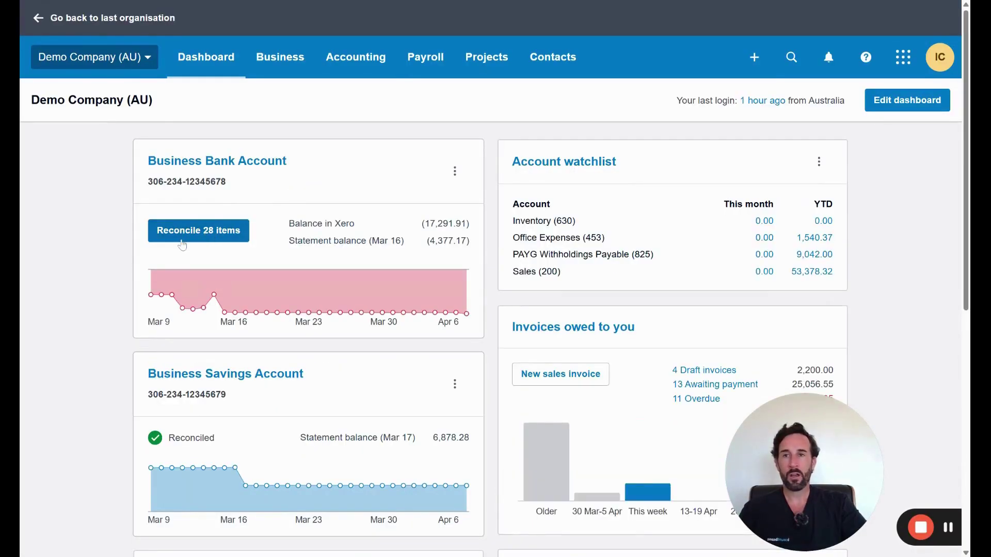
{"action": "left_click", "coordinate": [181, 237]}
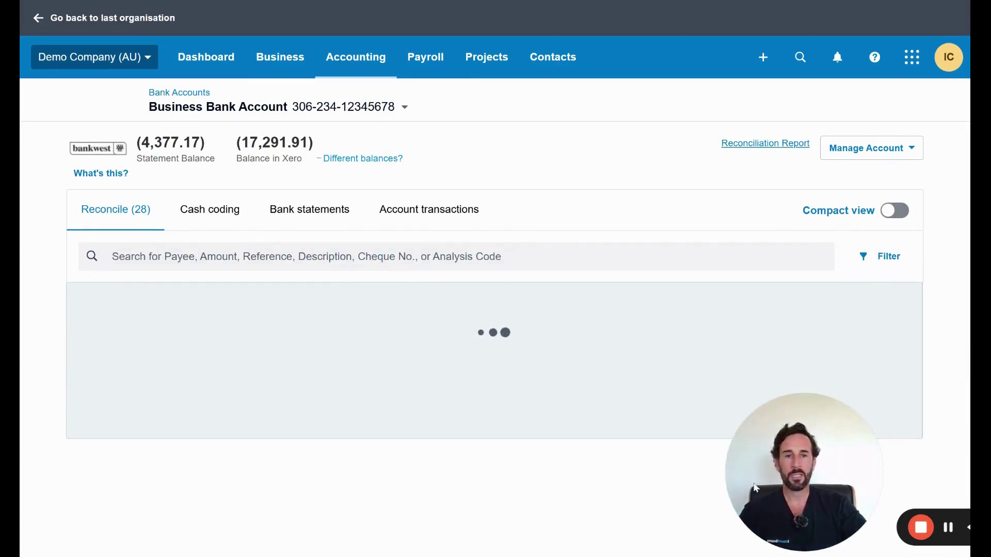
{"action": "left_click_drag", "start_coordinate": [767, 448], "coordinate": [848, 63]}
{"action": "scroll", "coordinate": [630, 285], "scroll_direction": "down", "scroll_amount": 5}
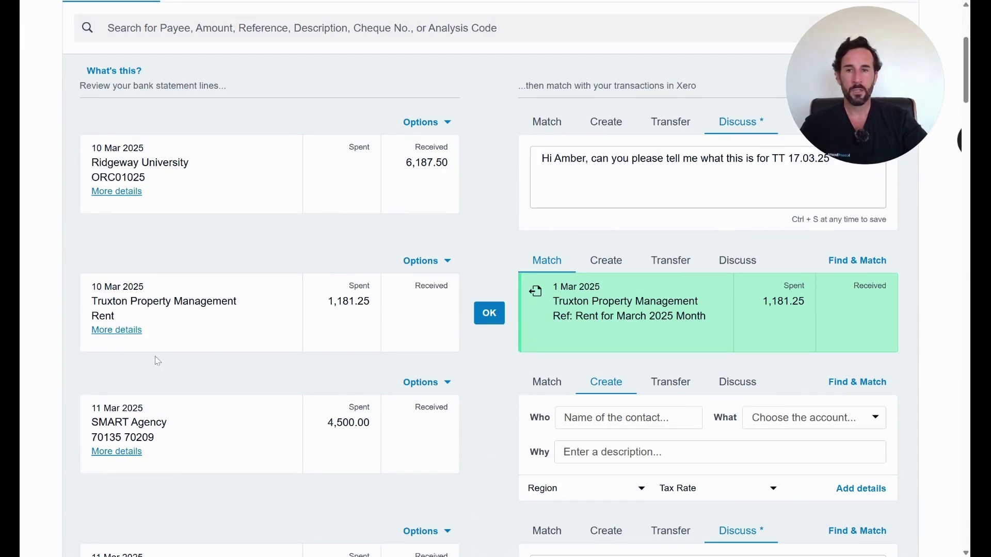
{"action": "left_click_drag", "start_coordinate": [77, 289], "coordinate": [370, 302]}
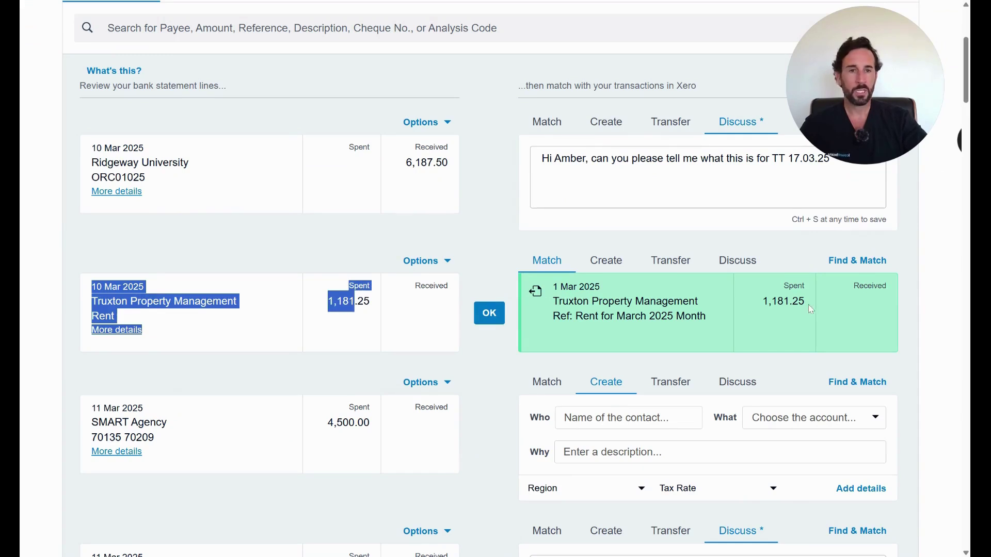
{"action": "left_click_drag", "start_coordinate": [752, 309], "coordinate": [805, 304]}
Search 'trux', match the 10 Mar 1,181.25 Truxton line to the rent bill, and confirm with OK.
{"action": "left_click", "coordinate": [877, 260]}
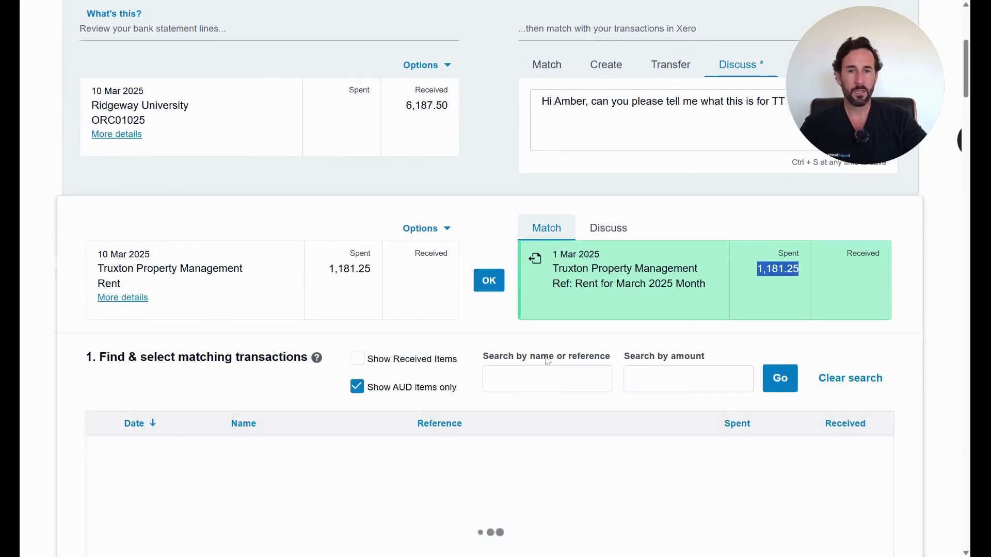
{"action": "type", "text": "t"}
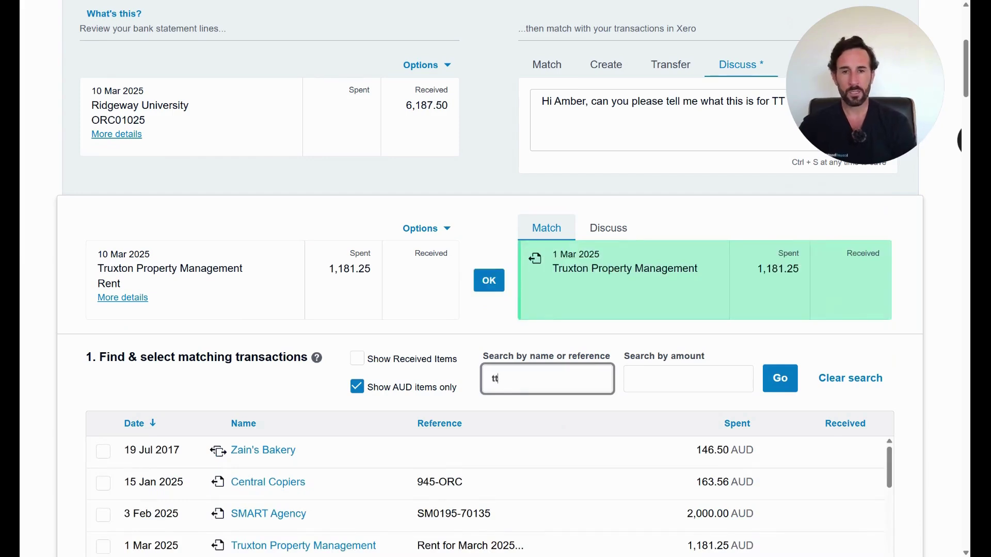
{"action": "type", "text": "rux"}
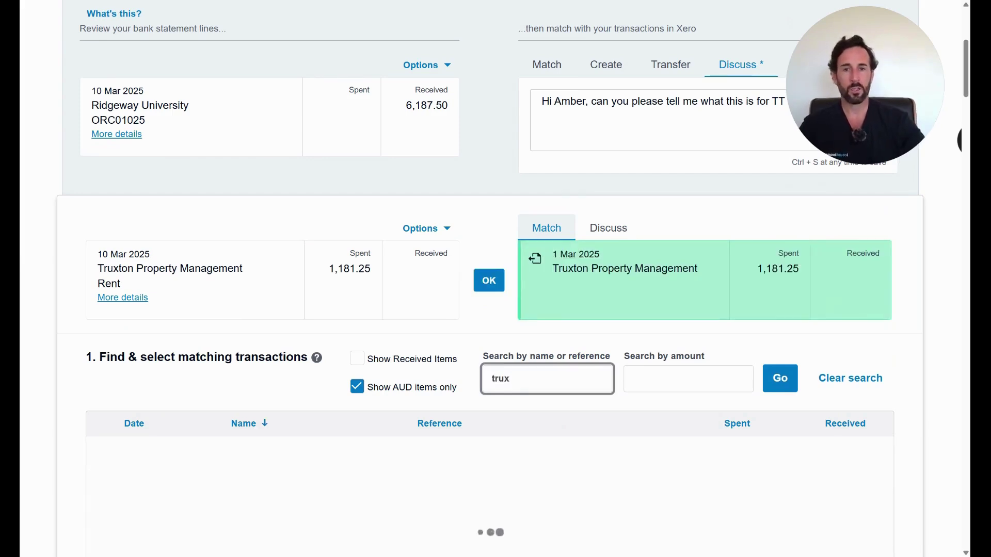
{"action": "scroll", "coordinate": [513, 416], "scroll_direction": "down", "scroll_amount": 2}
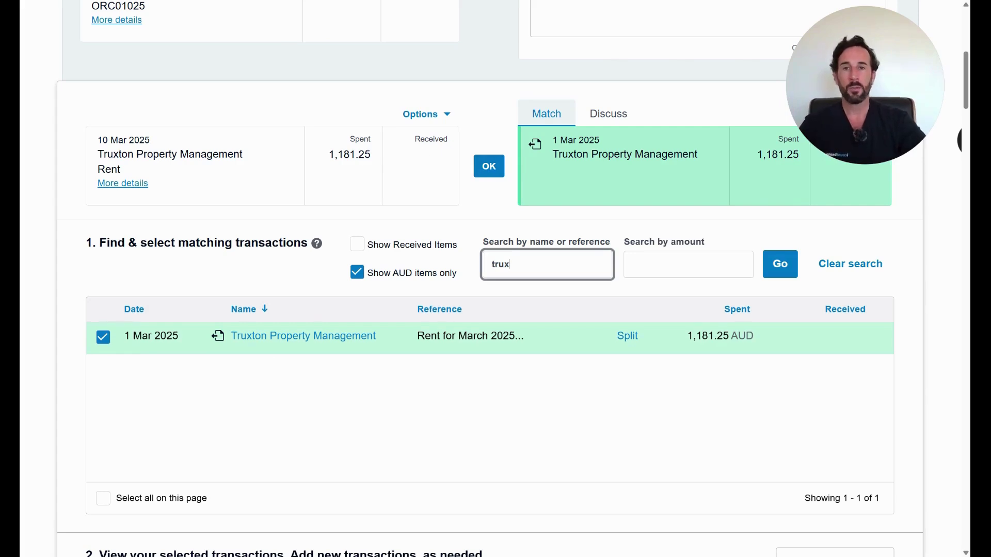
{"action": "left_click_drag", "start_coordinate": [375, 161], "coordinate": [127, 174]}
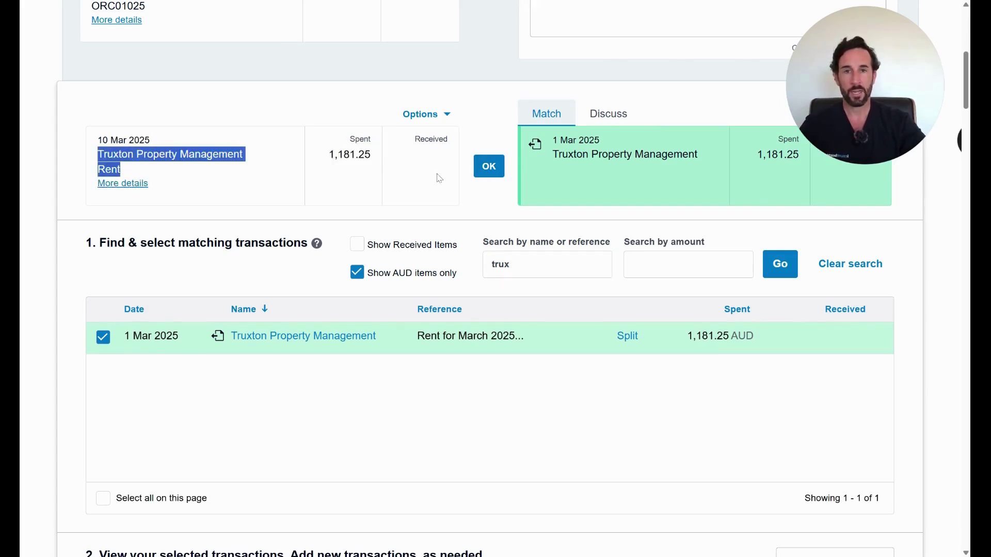
{"action": "scroll", "coordinate": [454, 183], "scroll_direction": "up", "scroll_amount": 2}
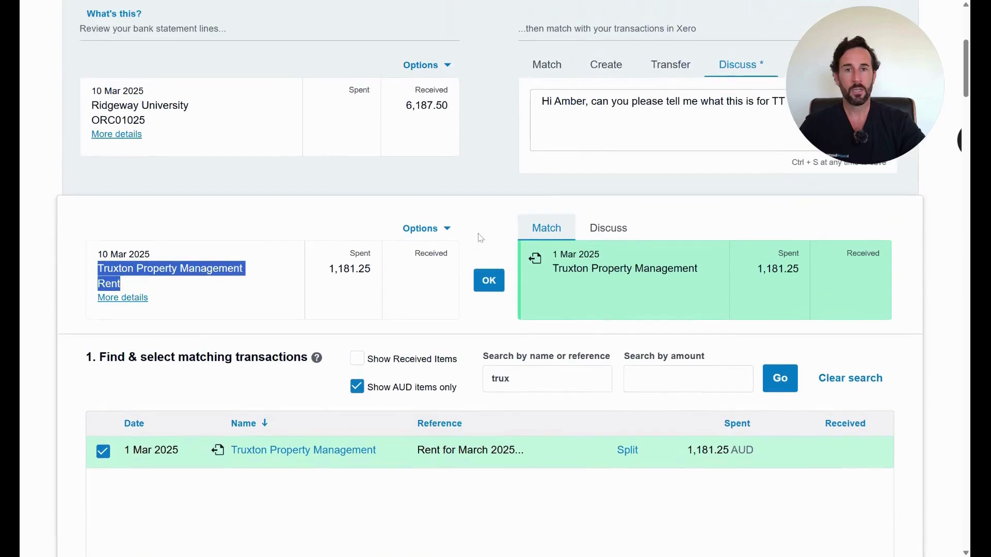
{"action": "left_click", "coordinate": [488, 282]}
{"action": "scroll", "coordinate": [505, 290], "scroll_direction": "up", "scroll_amount": 2}
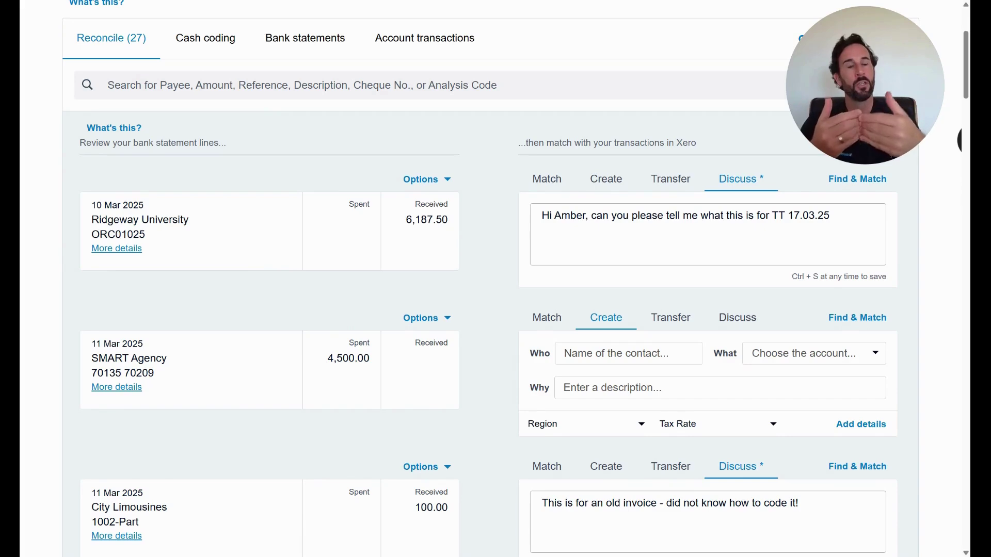
{"action": "scroll", "coordinate": [459, 396], "scroll_direction": "up", "scroll_amount": 1}
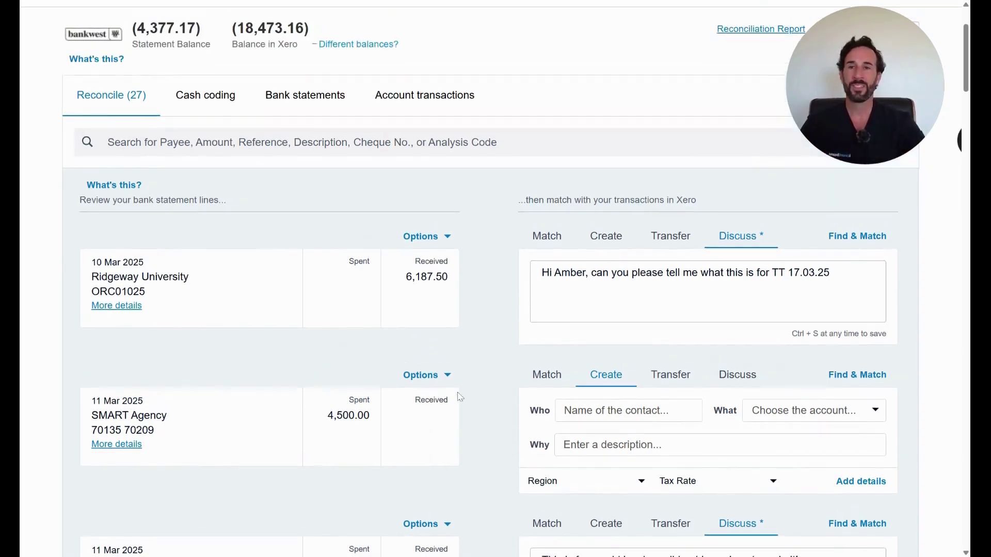
{"action": "scroll", "coordinate": [401, 394], "scroll_direction": "up", "scroll_amount": 2}
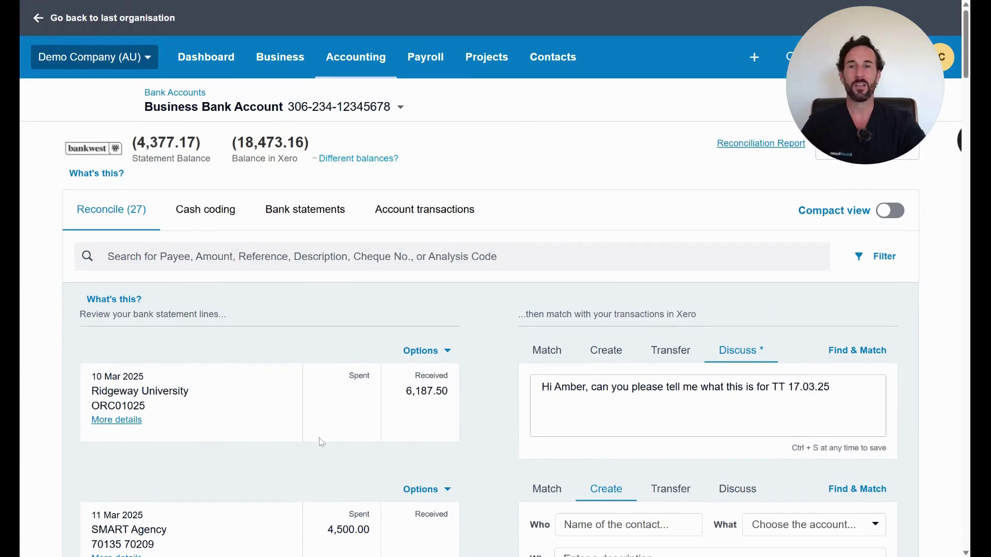